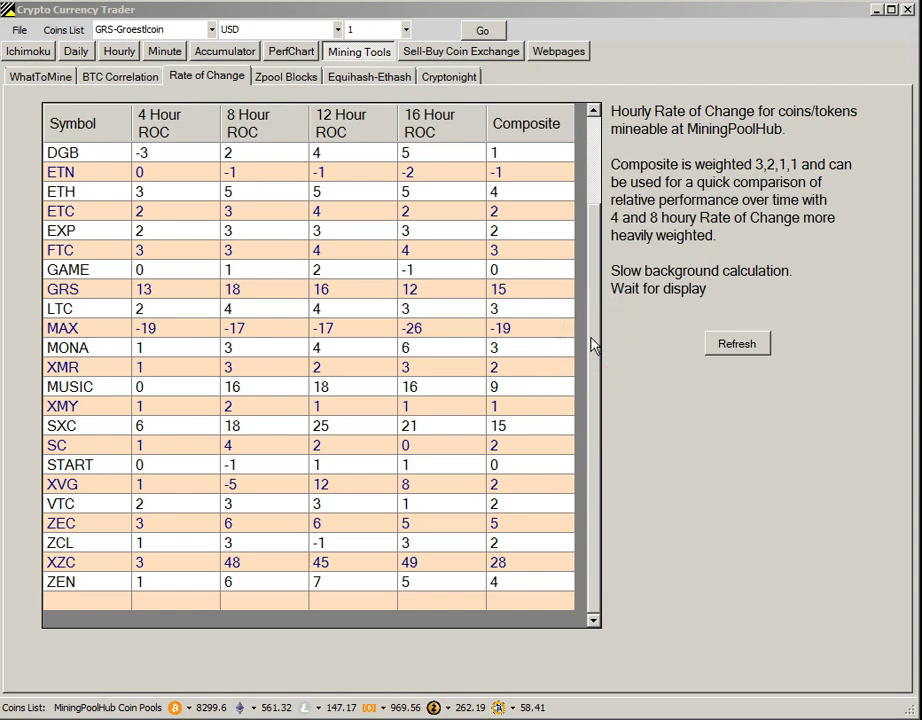
Examine the 4, 8, 12 and 16 hour rates of change and composite values across the MiningPoolHub coin table.
drag(578, 352, 589, 268)
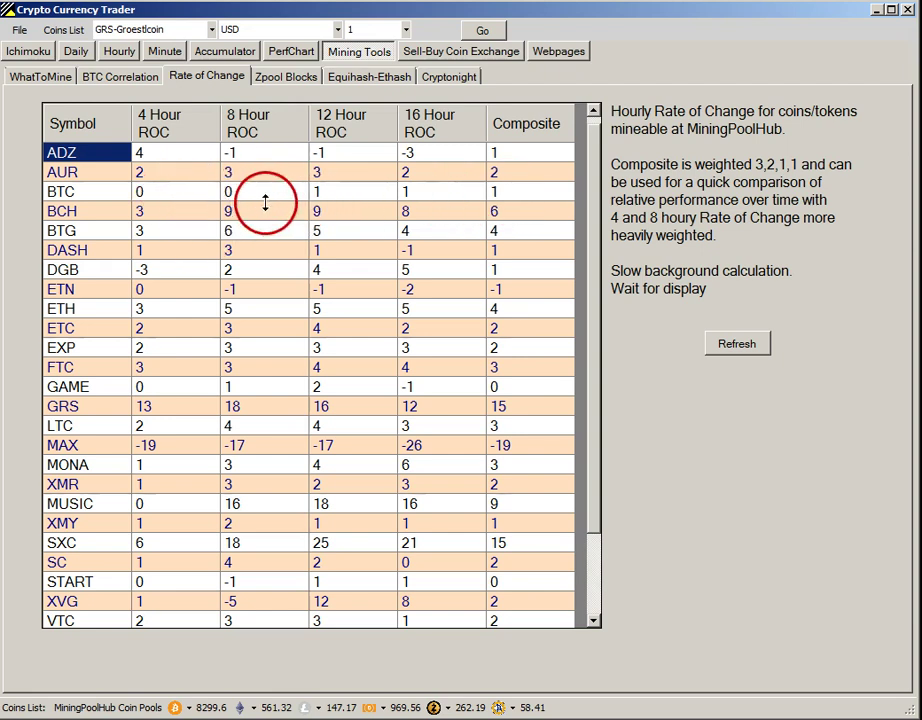
click(597, 358)
drag(597, 358, 595, 372)
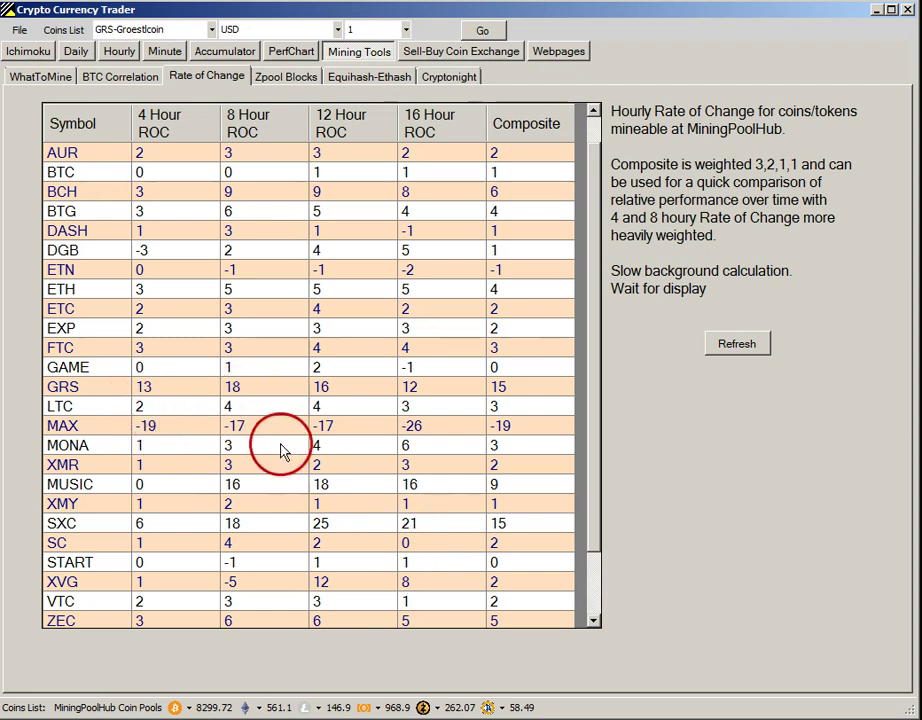
drag(592, 438, 591, 531)
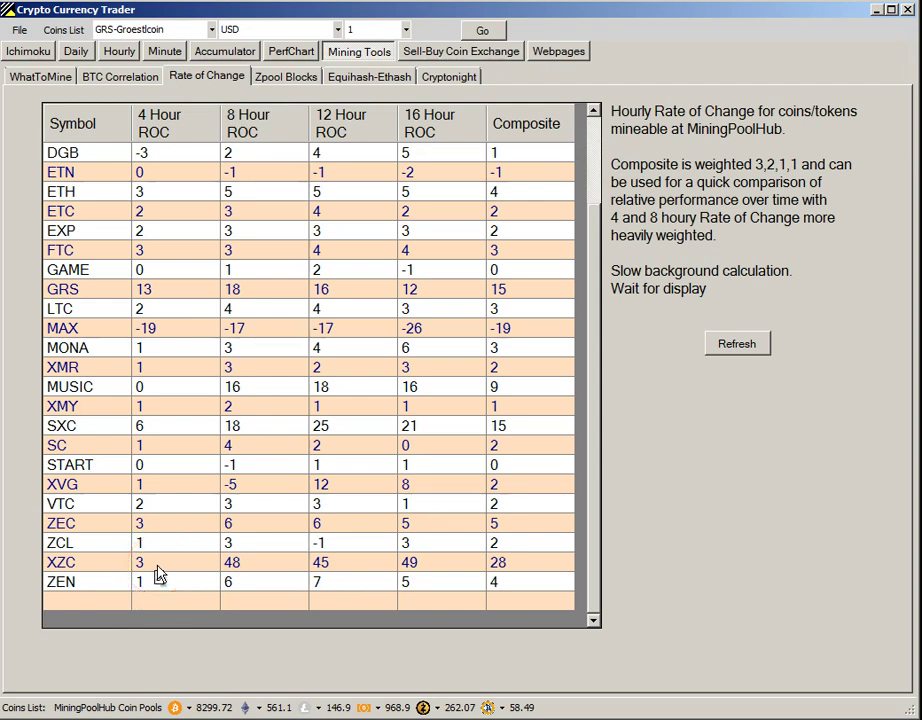
click(226, 575)
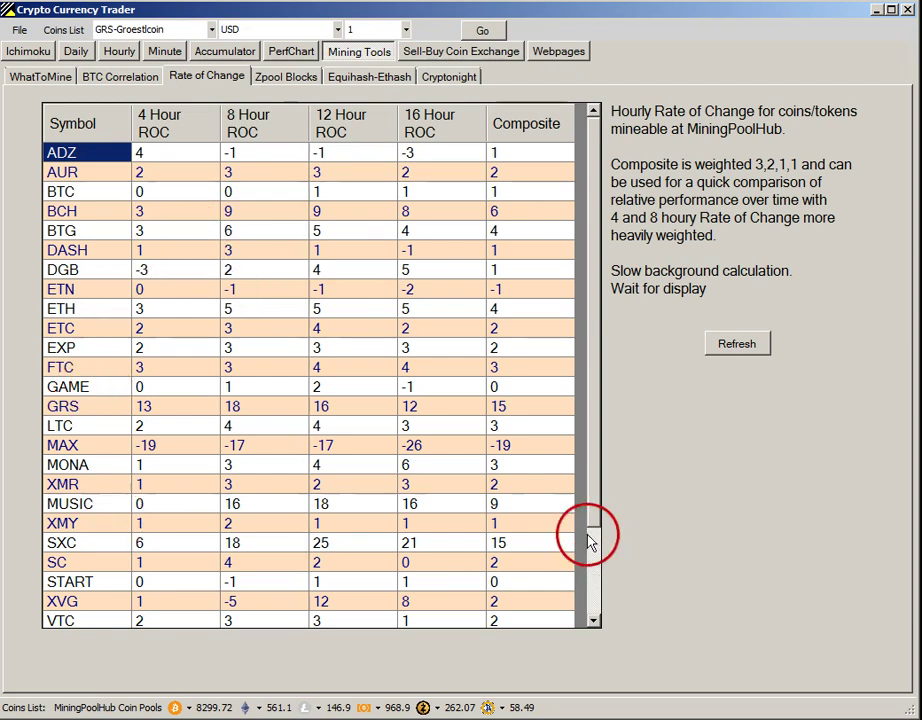
scroll(595, 529, down, 2)
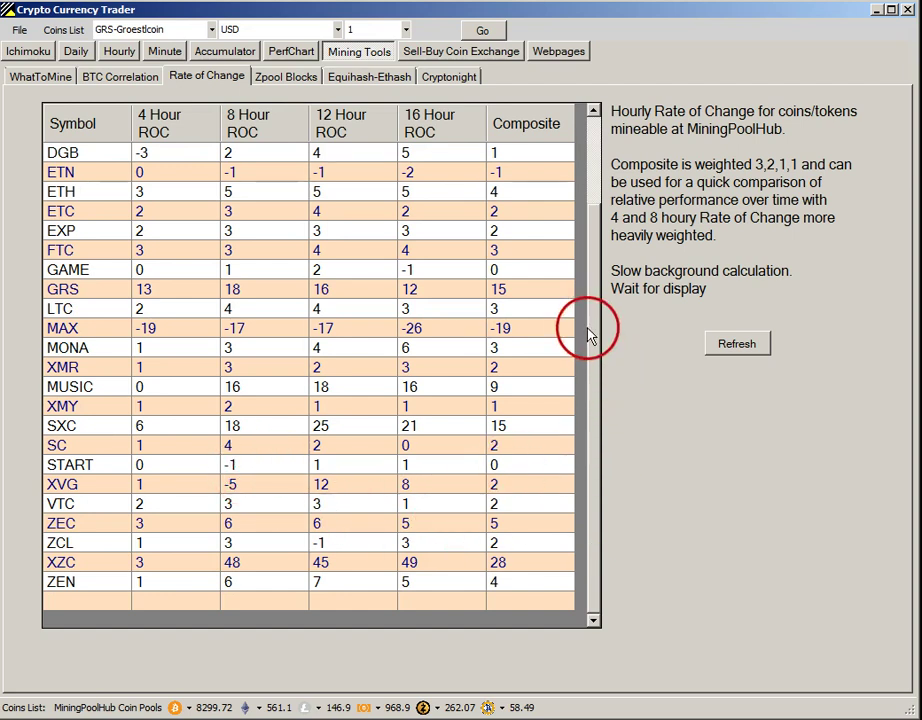
scroll(589, 276, up, 2)
scroll(589, 276, up, 1)
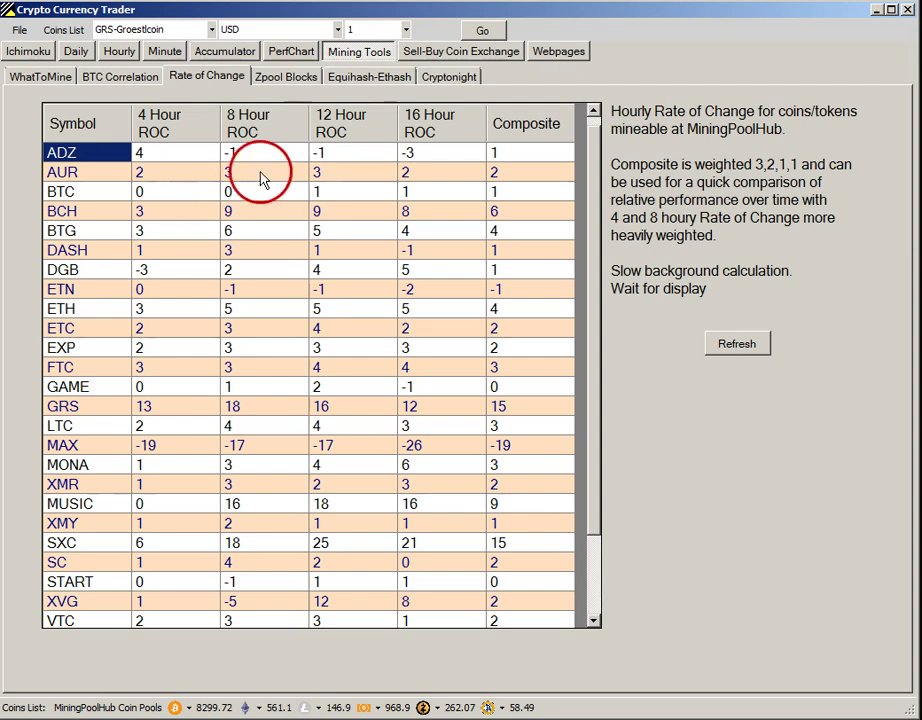
Show the relative performance chart and examine the recent GRS, ZEN, XZC and ZEC price lines.
click(289, 55)
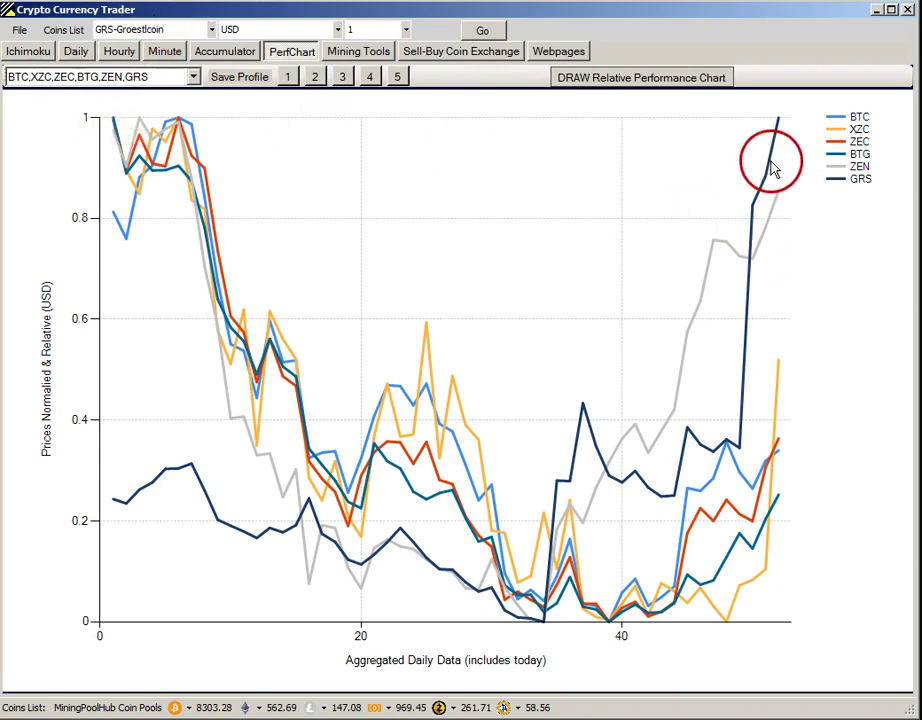
mouse_move(772, 170)
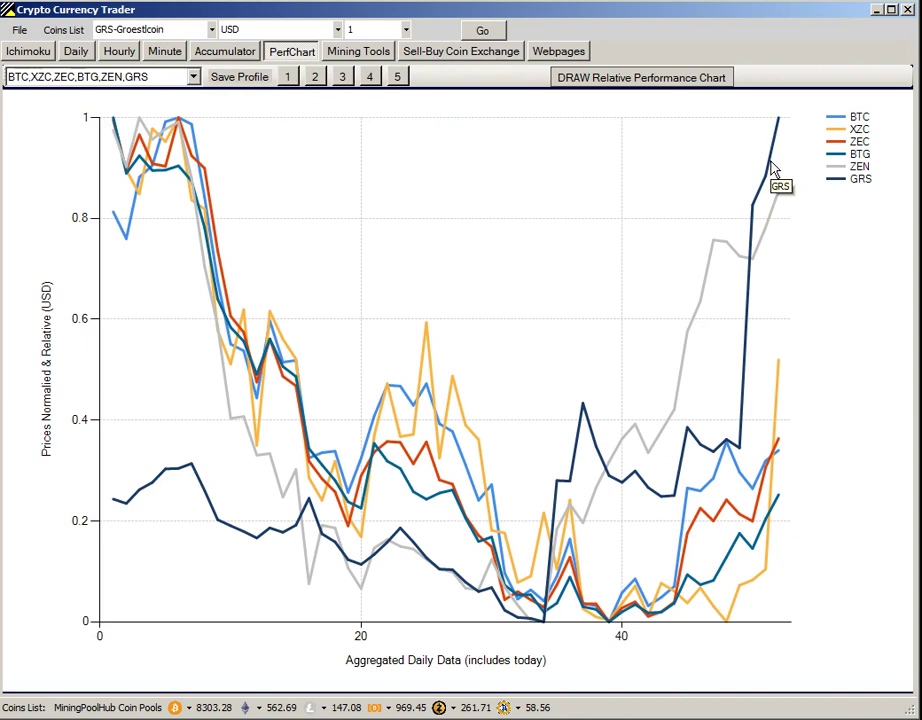
mouse_move(772, 170)
mouse_down()
mouse_move(790, 157)
mouse_move(770, 141)
mouse_move(766, 194)
mouse_up()
click(766, 199)
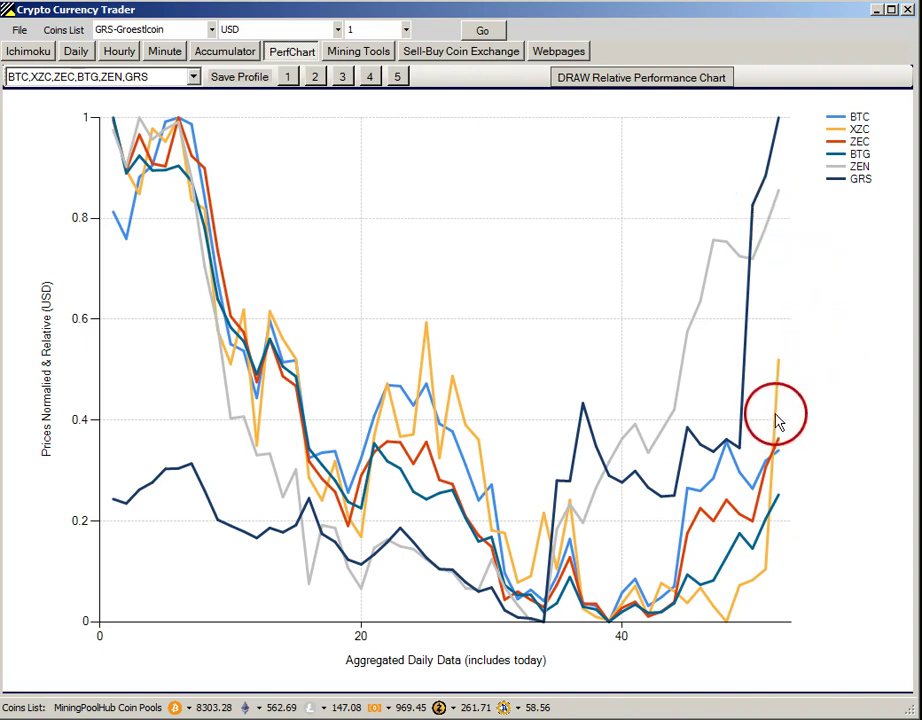
mouse_move(777, 421)
click(786, 399)
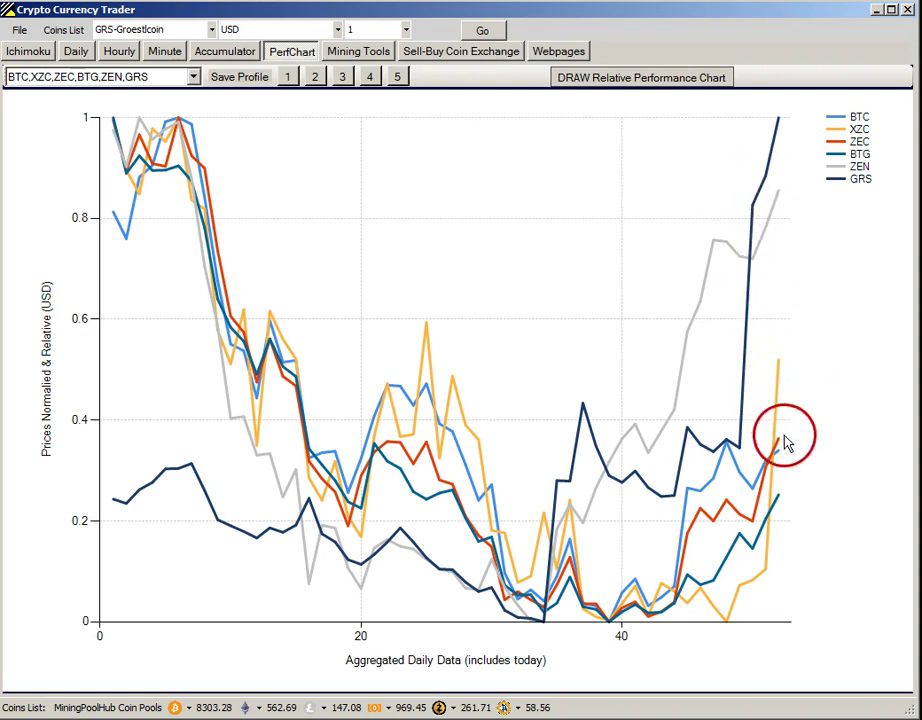
mouse_move(781, 452)
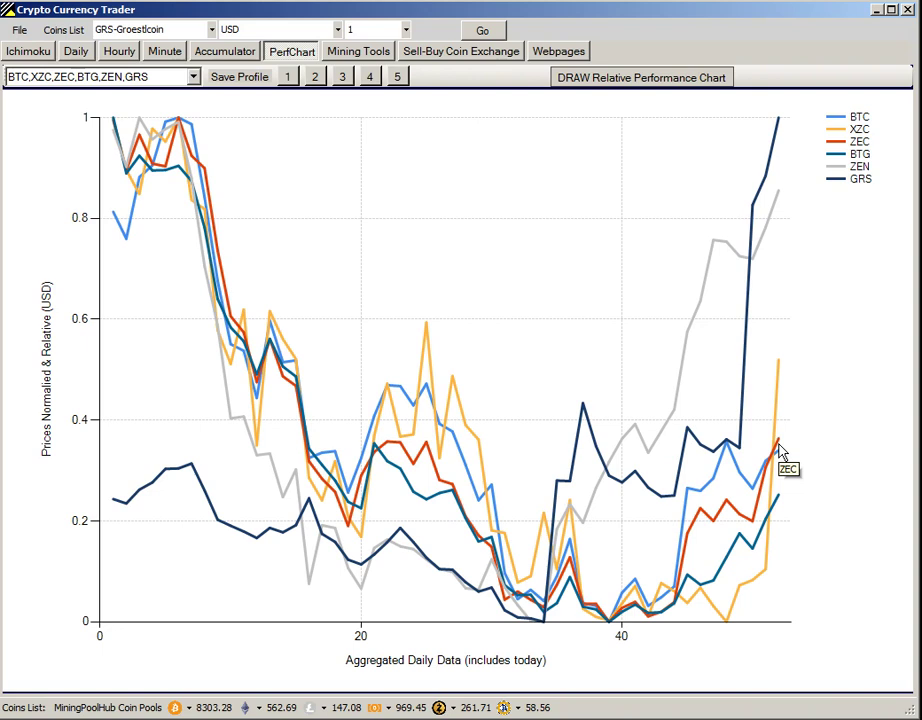
click(825, 428)
mouse_move(825, 428)
mouse_down()
mouse_move(820, 405)
mouse_move(797, 415)
mouse_move(765, 482)
mouse_move(752, 487)
mouse_move(788, 465)
mouse_move(786, 343)
mouse_move(768, 436)
mouse_move(745, 258)
mouse_move(761, 236)
mouse_move(753, 249)
mouse_up()
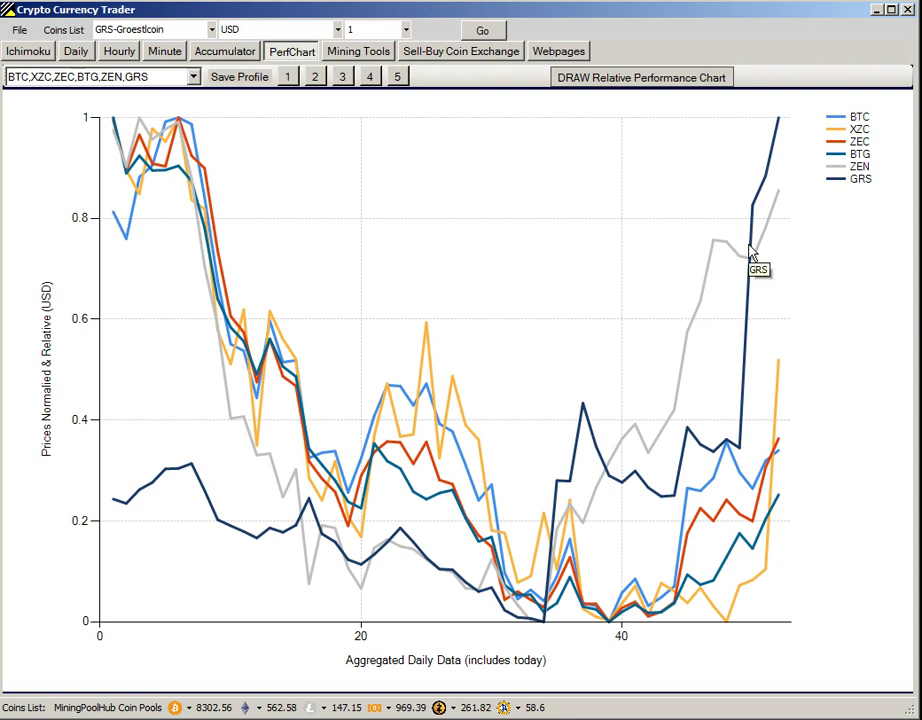
Show the daily Ichimoku chart for GRS and inspect its recent candles and the cloud projected ahead.
mouse_move(752, 252)
mouse_down()
mouse_move(473, 298)
mouse_move(198, 251)
mouse_move(93, 66)
mouse_move(79, 75)
mouse_up()
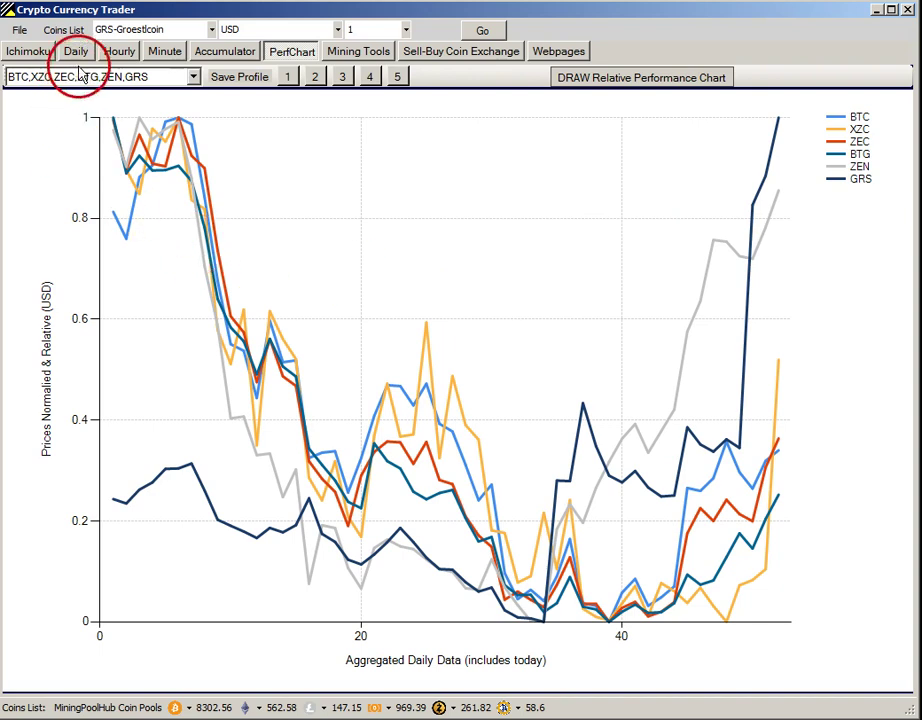
click(24, 52)
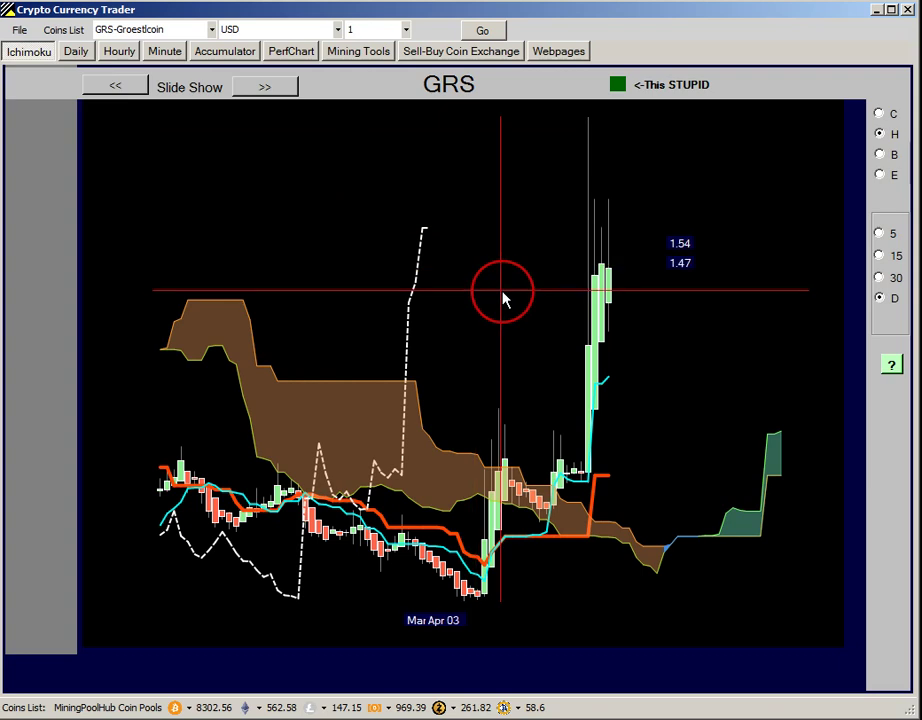
drag(503, 300, 573, 378)
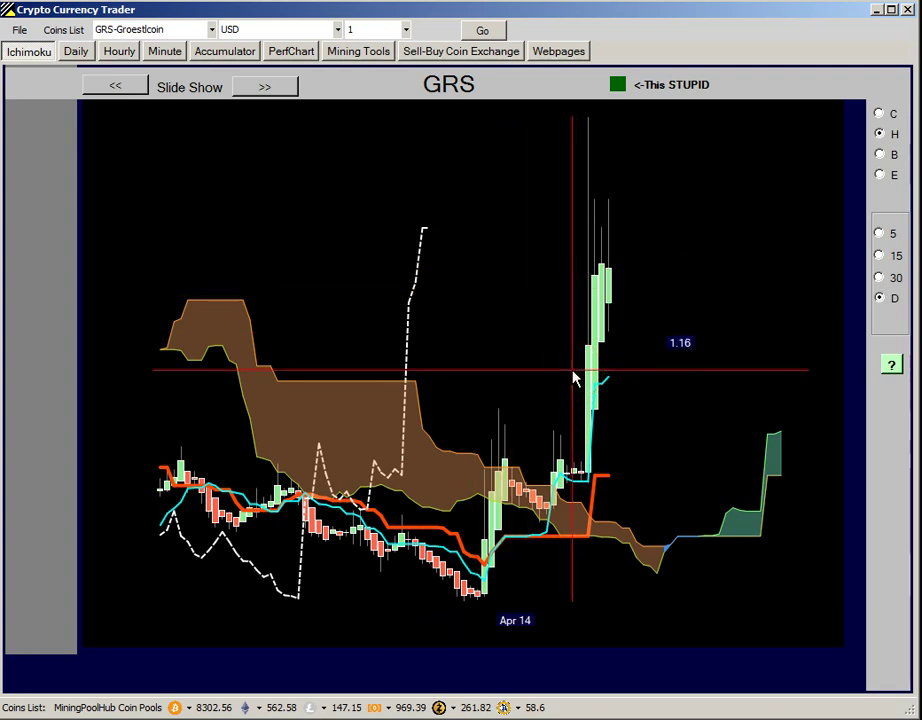
click(733, 414)
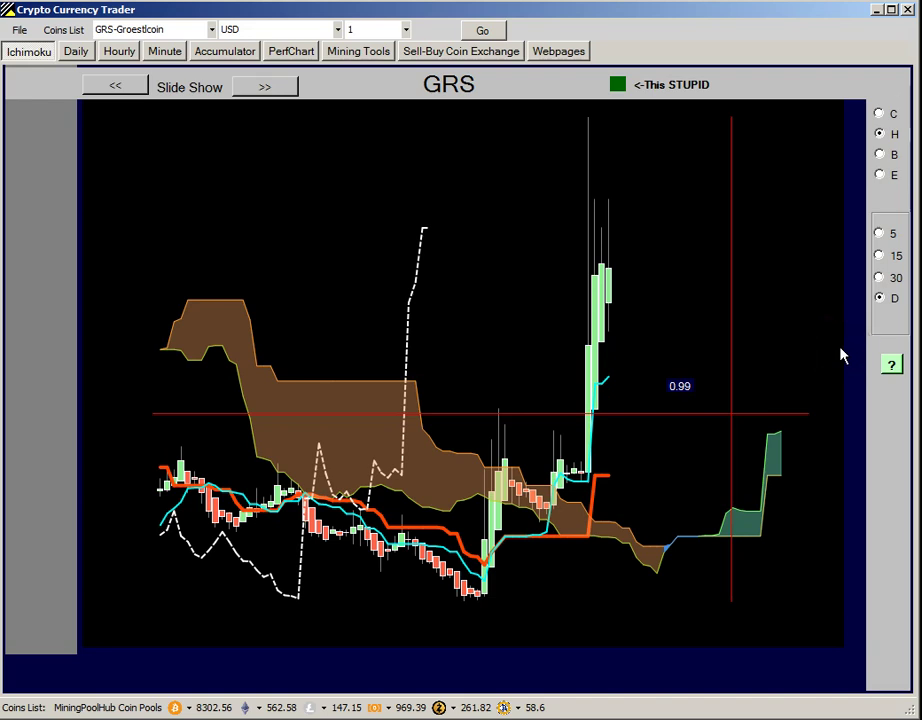
drag(840, 355, 746, 524)
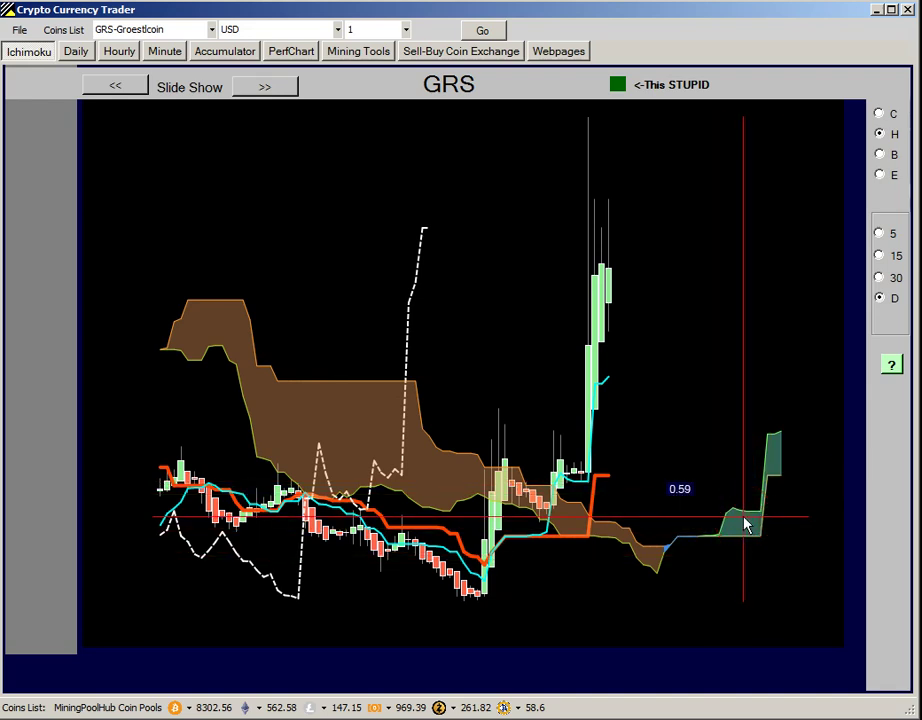
drag(746, 522, 483, 286)
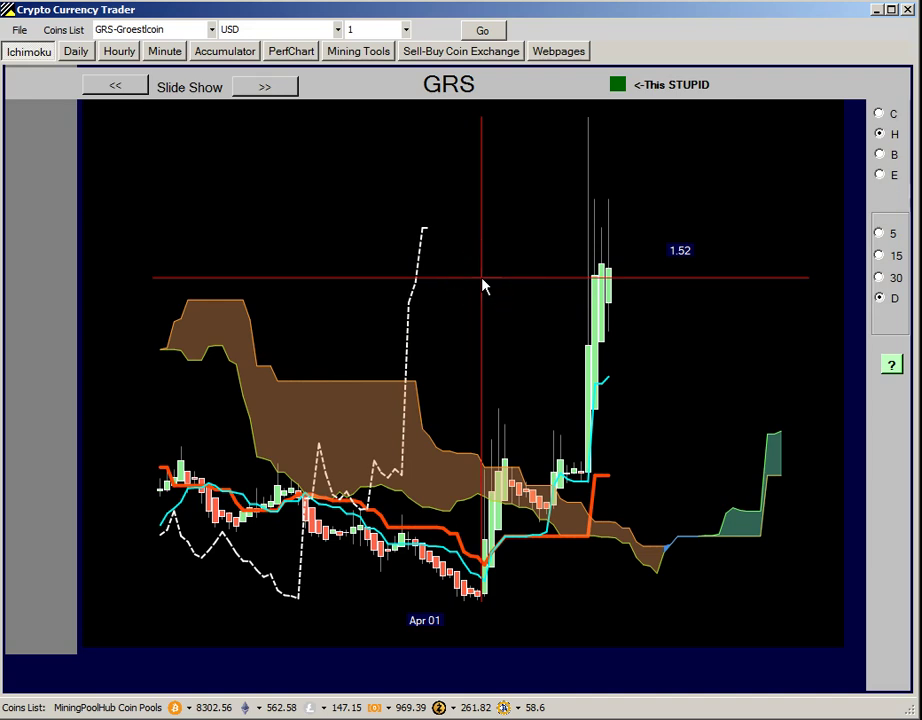
Show the daily price chart for GRS and inspect the latest bars after Apr 15.
drag(486, 286, 78, 62)
click(77, 55)
mouse_move(91, 120)
mouse_down()
mouse_move(128, 174)
mouse_move(590, 278)
mouse_move(652, 329)
mouse_move(700, 325)
mouse_move(747, 350)
mouse_move(708, 326)
mouse_up()
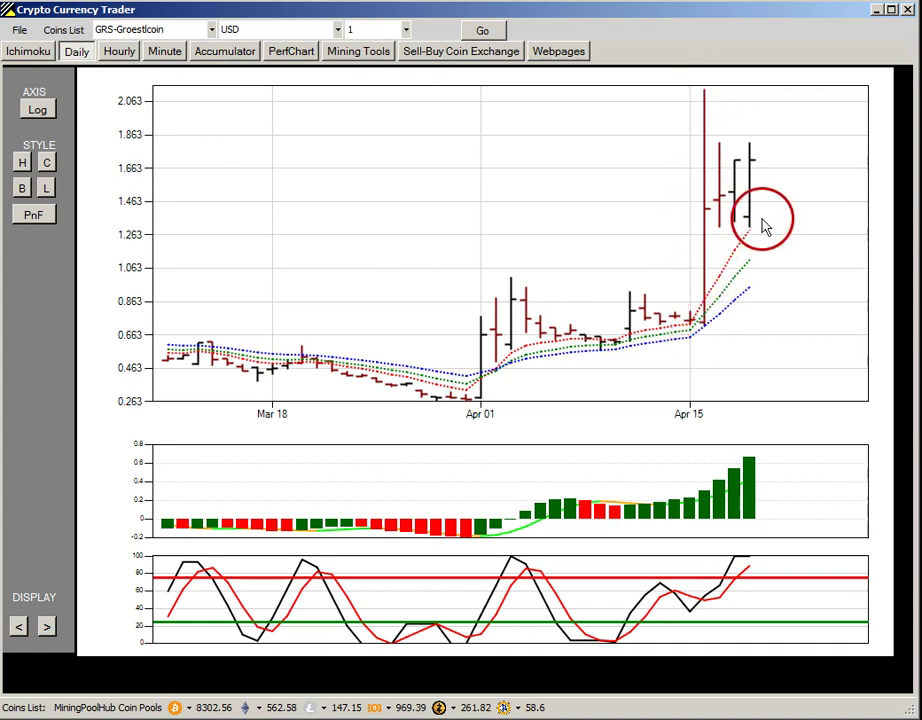
Open the point-and-figure chart for GRS, resize its window to examine the columns, and close it.
click(33, 216)
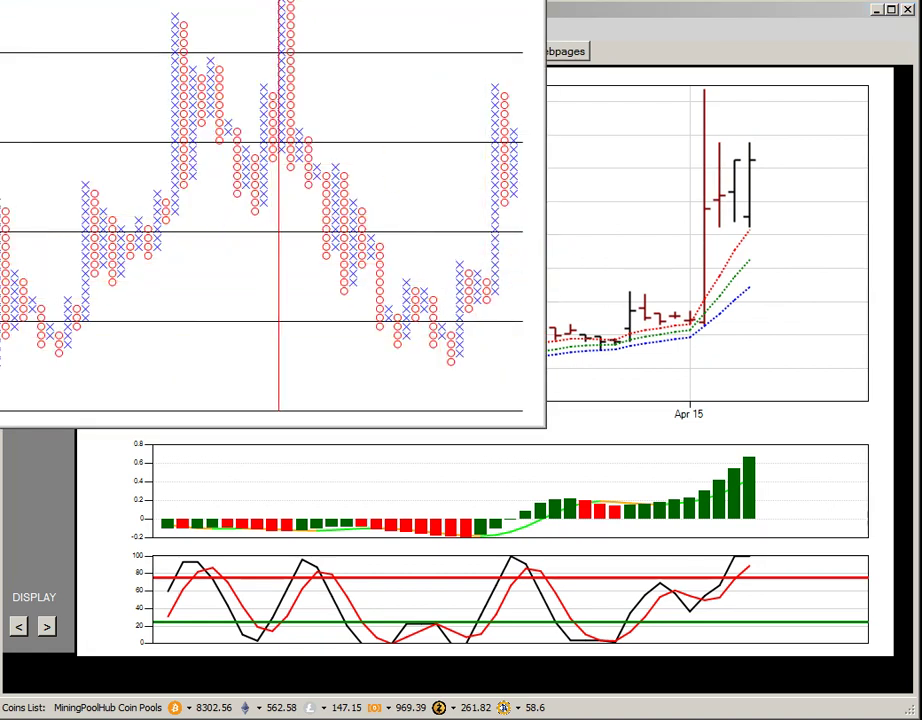
drag(340, 3, 395, 75)
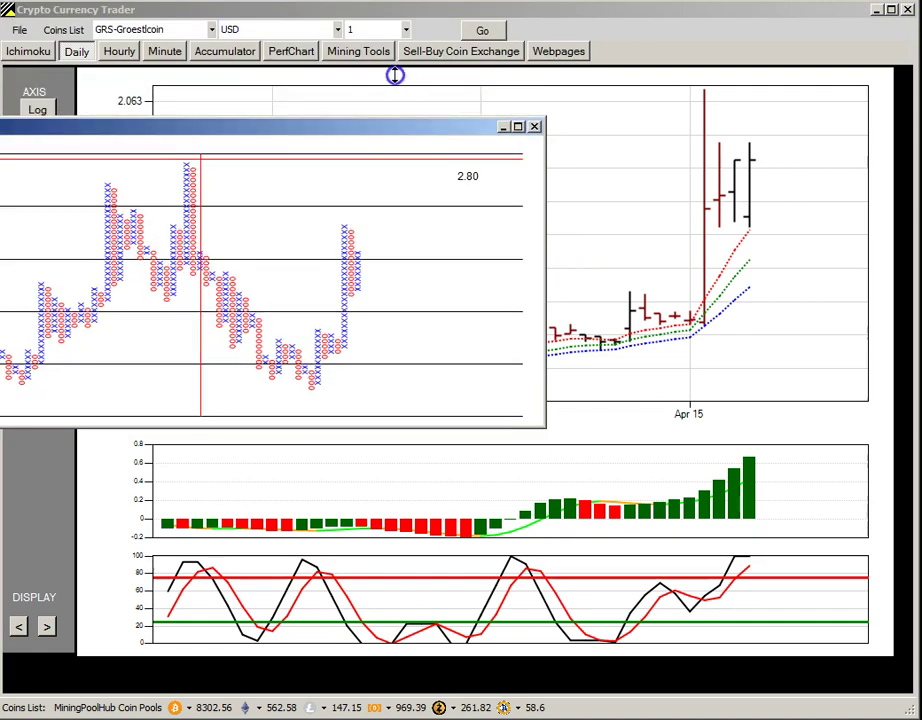
click(452, 481)
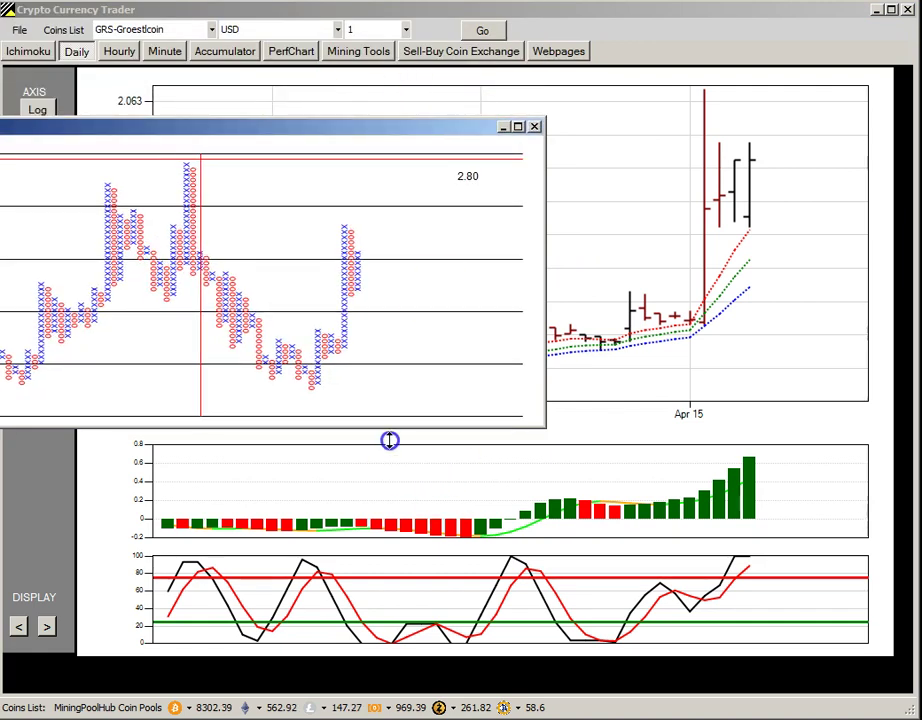
drag(407, 479, 397, 552)
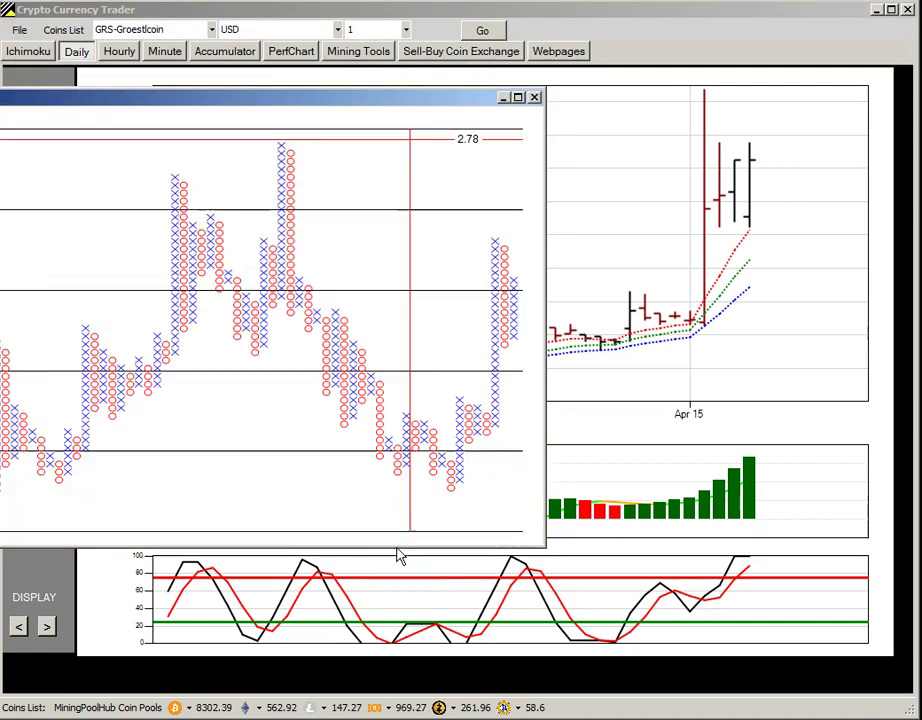
drag(329, 109, 530, 121)
drag(689, 372, 736, 121)
click(736, 118)
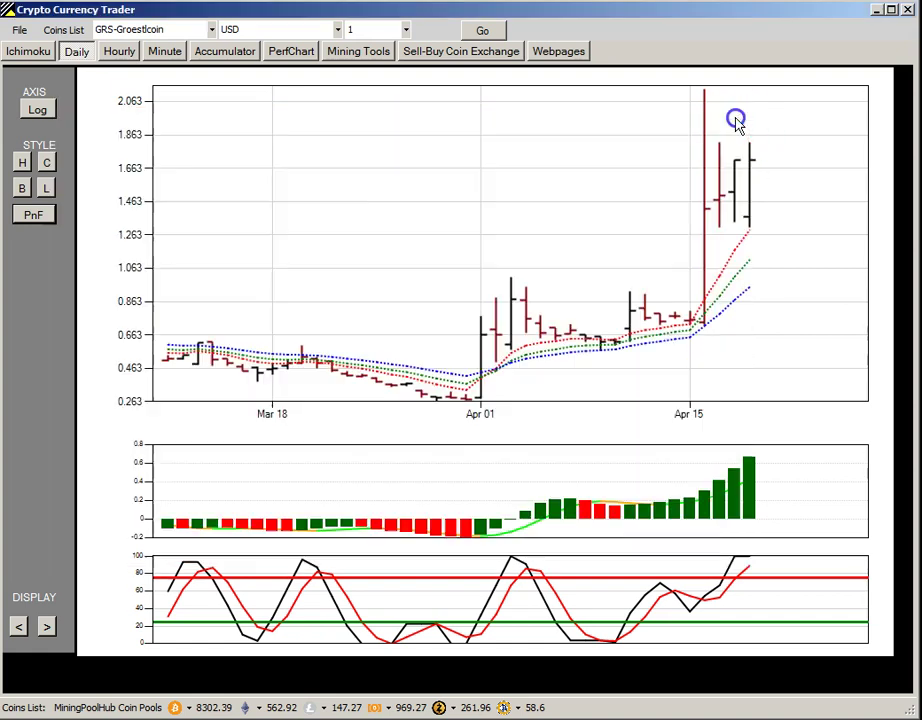
Load XZC-Zcoin from the MiningPoolHub coin list in USD and show its Ichimoku chart.
click(78, 36)
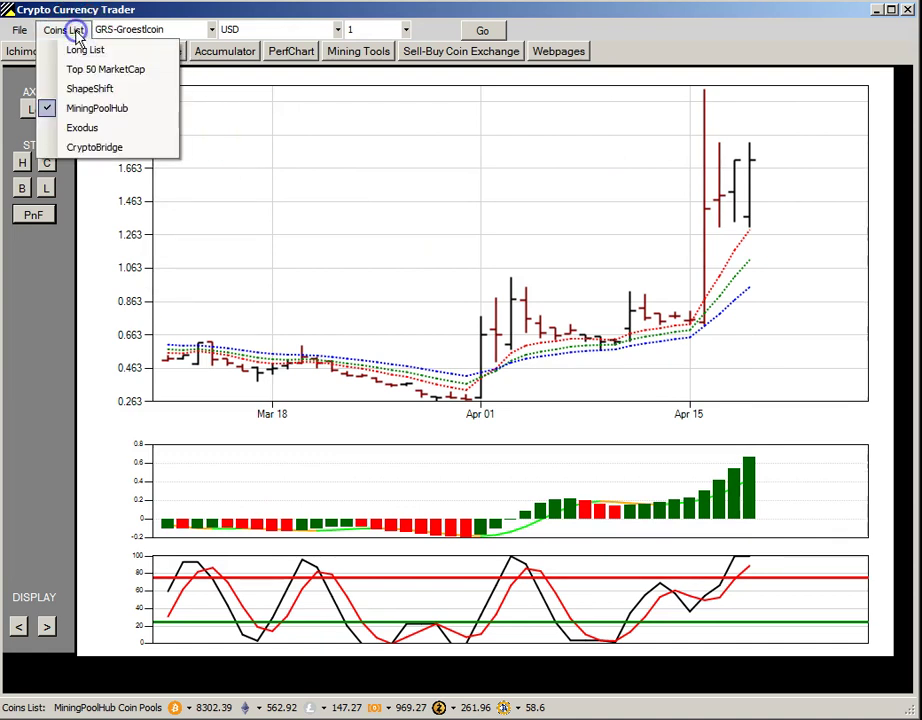
click(90, 108)
click(212, 31)
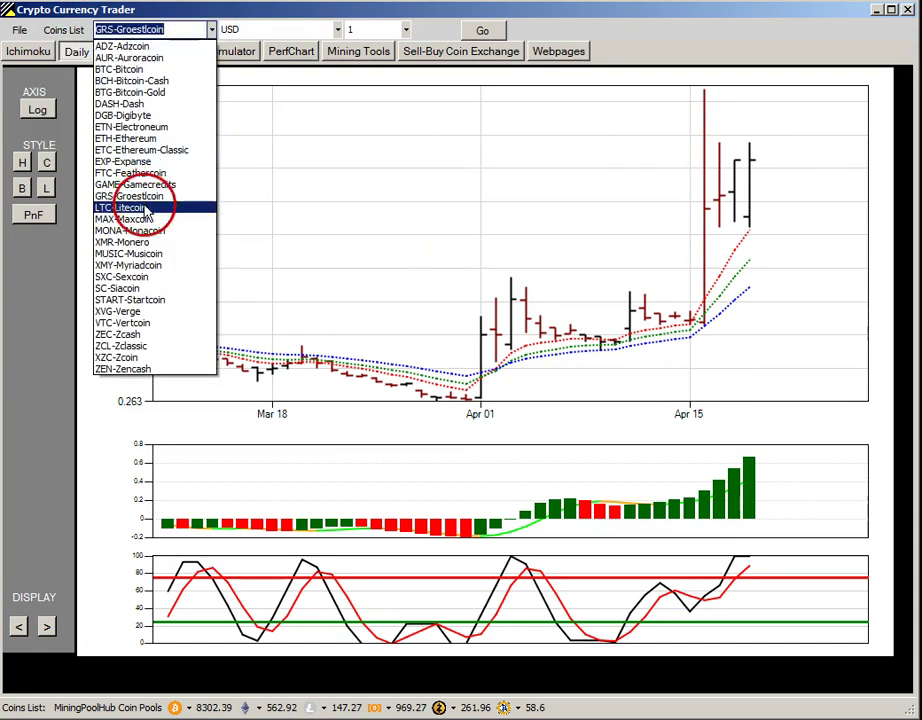
click(110, 357)
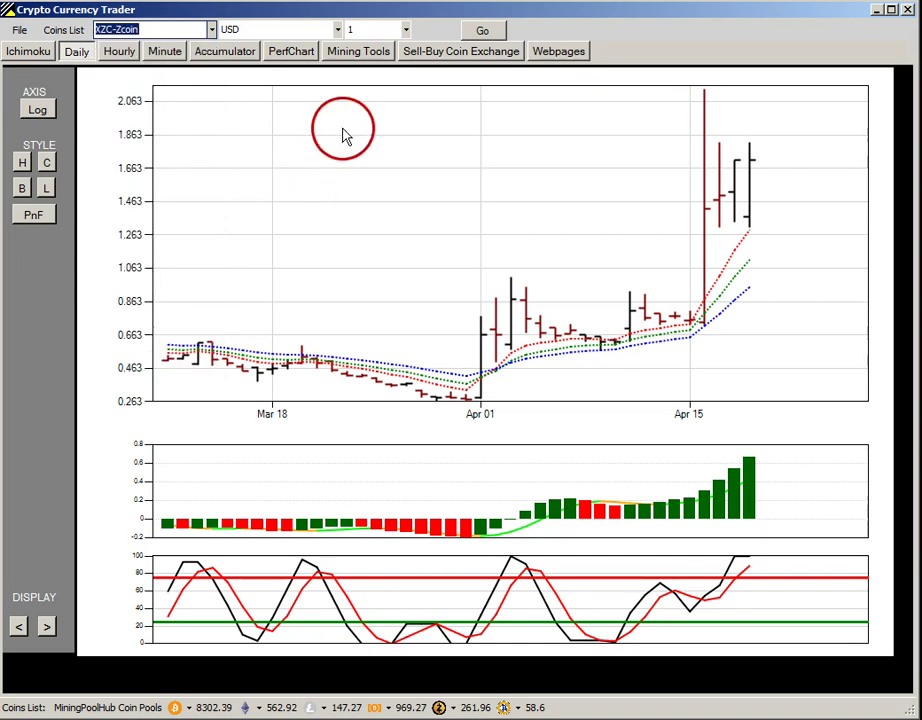
click(481, 32)
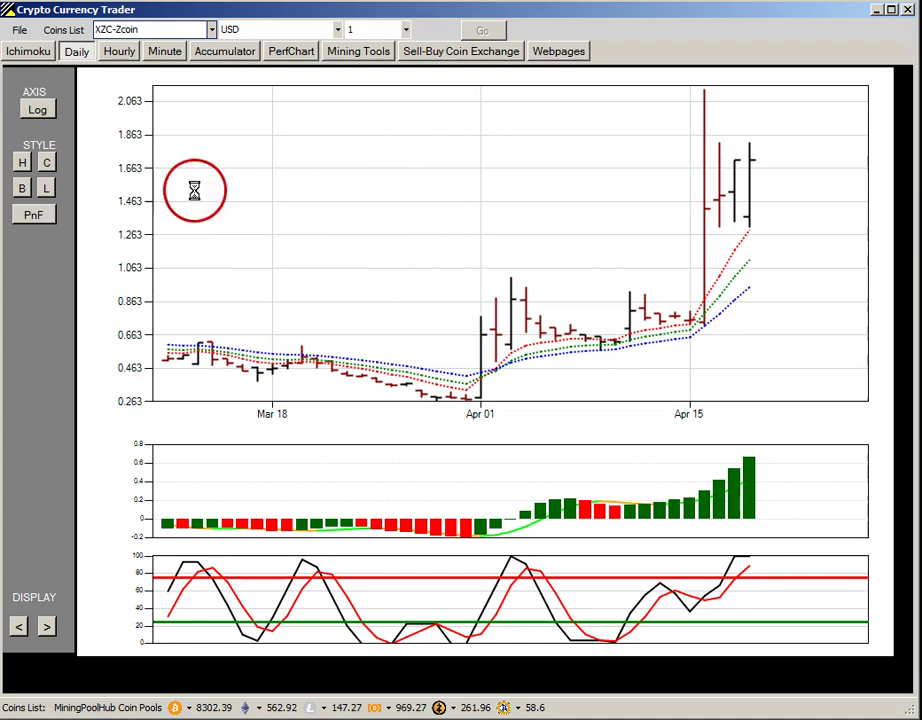
click(28, 52)
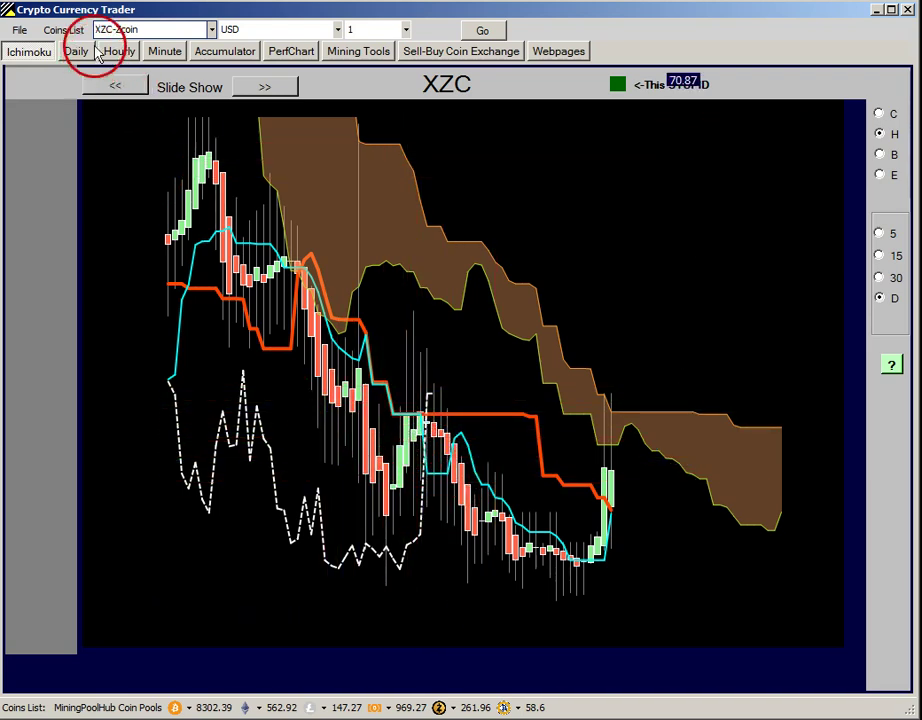
Load ZEN-Zencash in the Ichimoku chart.
click(212, 29)
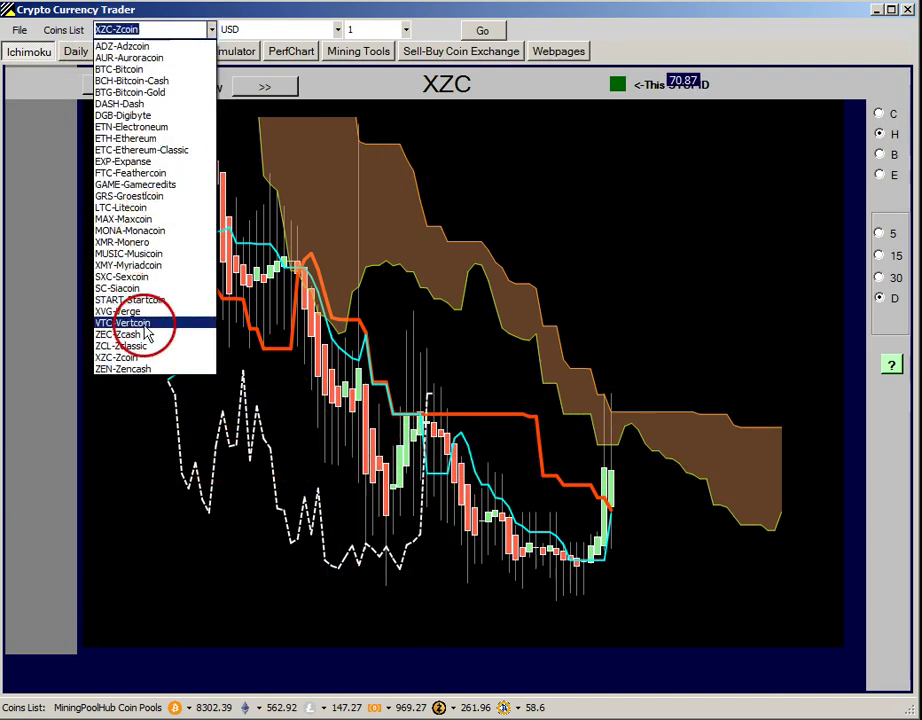
click(137, 370)
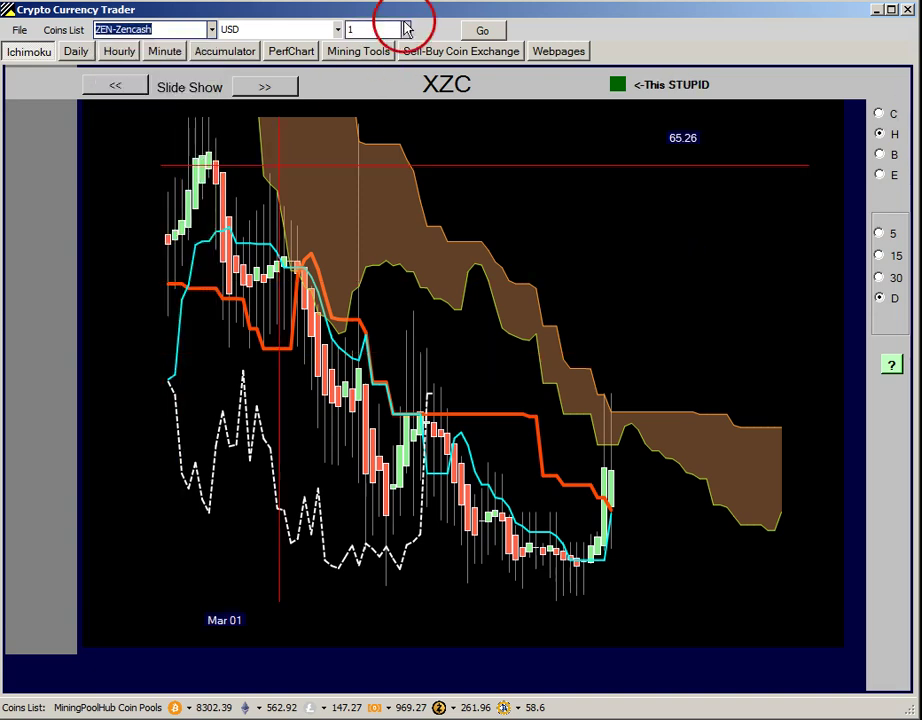
click(483, 33)
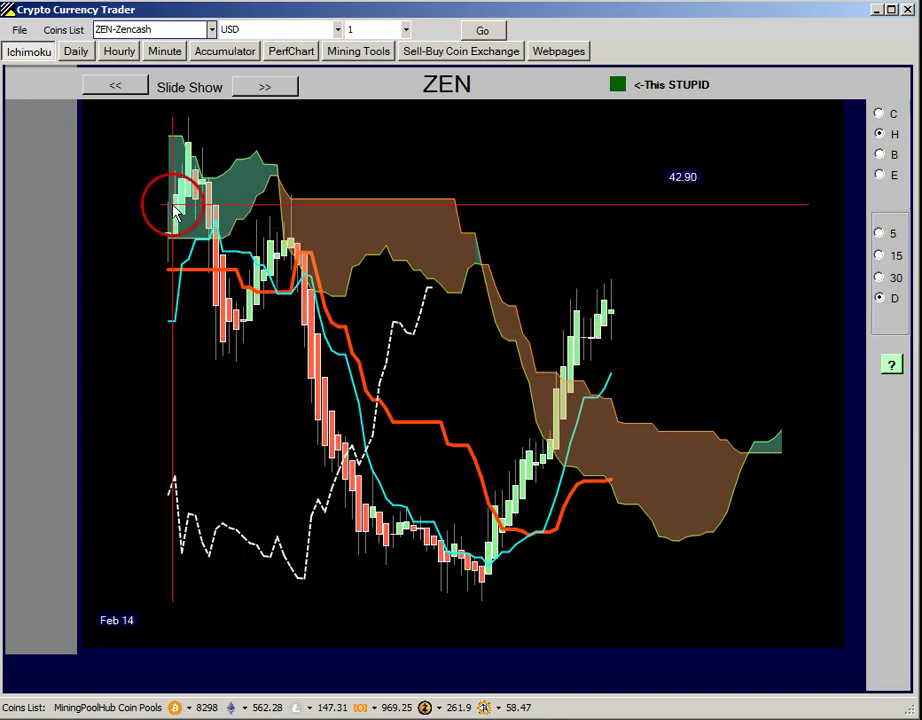
Review the relative performance chart again, and return to the last rows of the Rate of Change table.
click(290, 53)
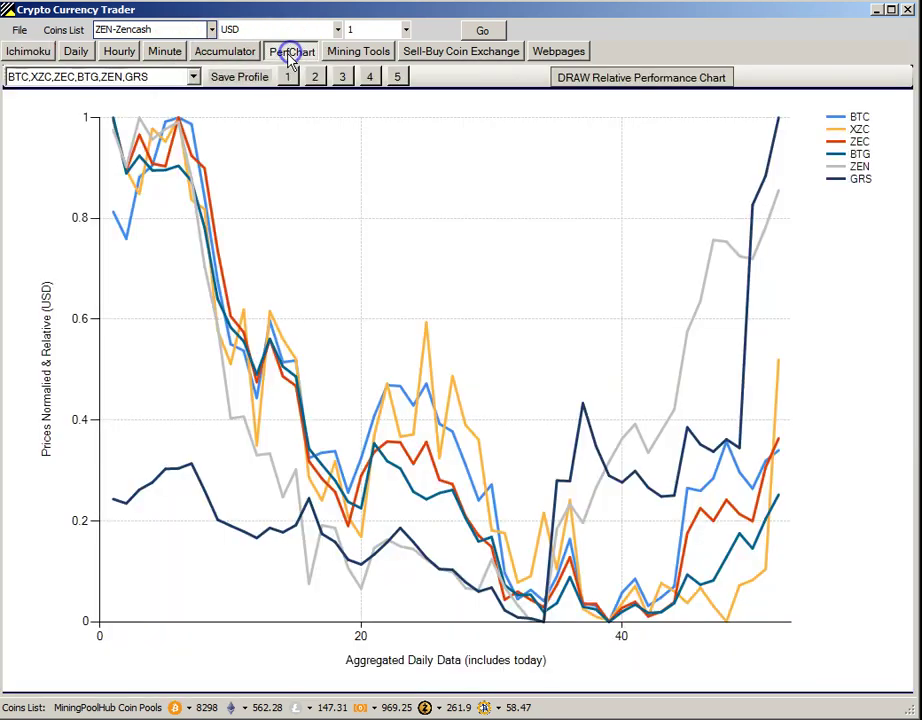
click(355, 52)
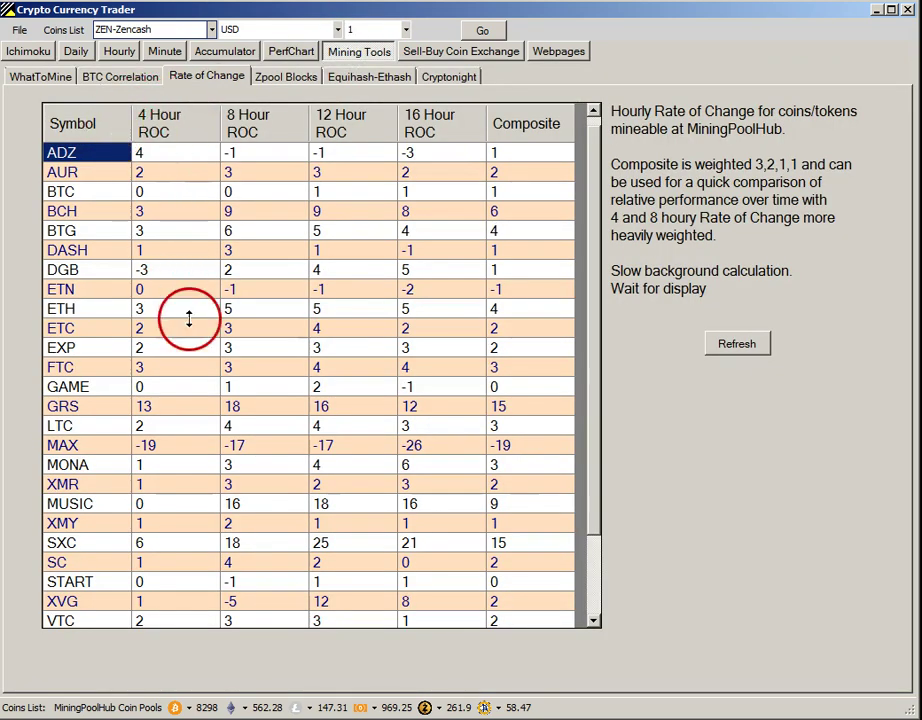
drag(591, 395, 587, 517)
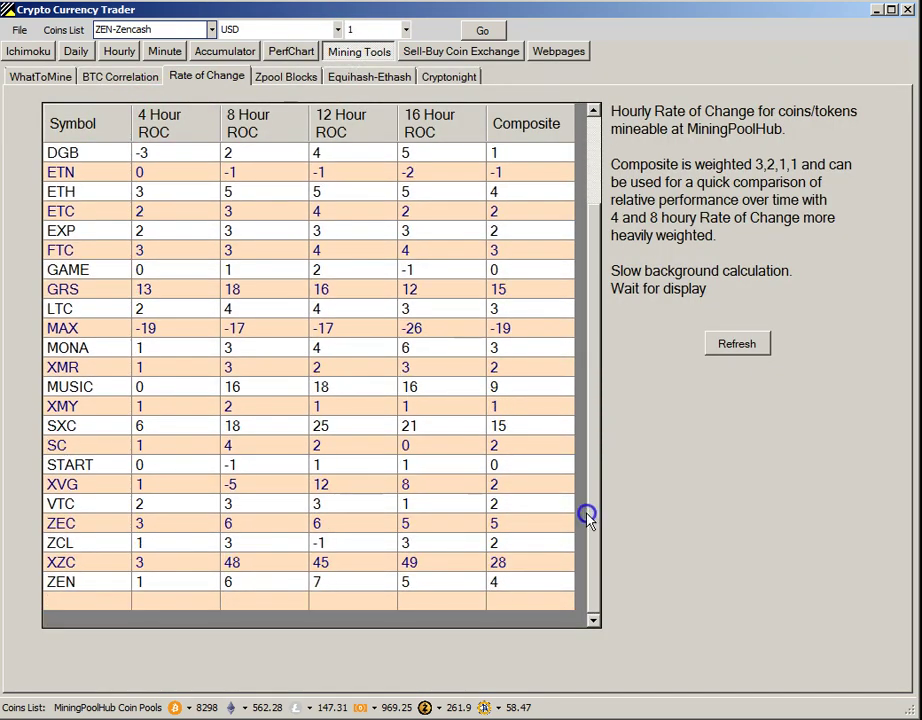